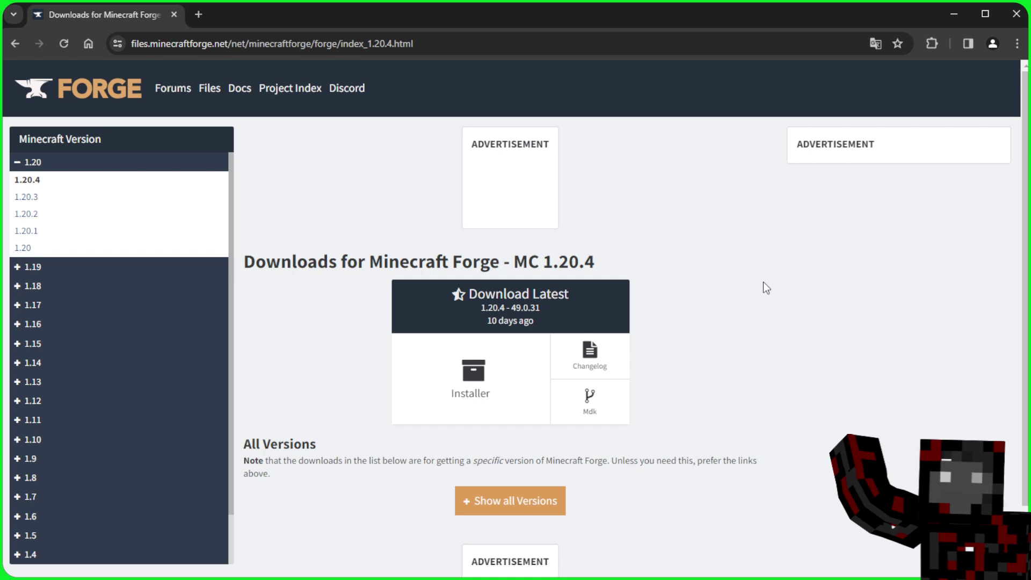
Download the latest Forge 1.20.4 installer (49.0.31), skipping the adfoc.us ad countdown.
left_click(497, 376)
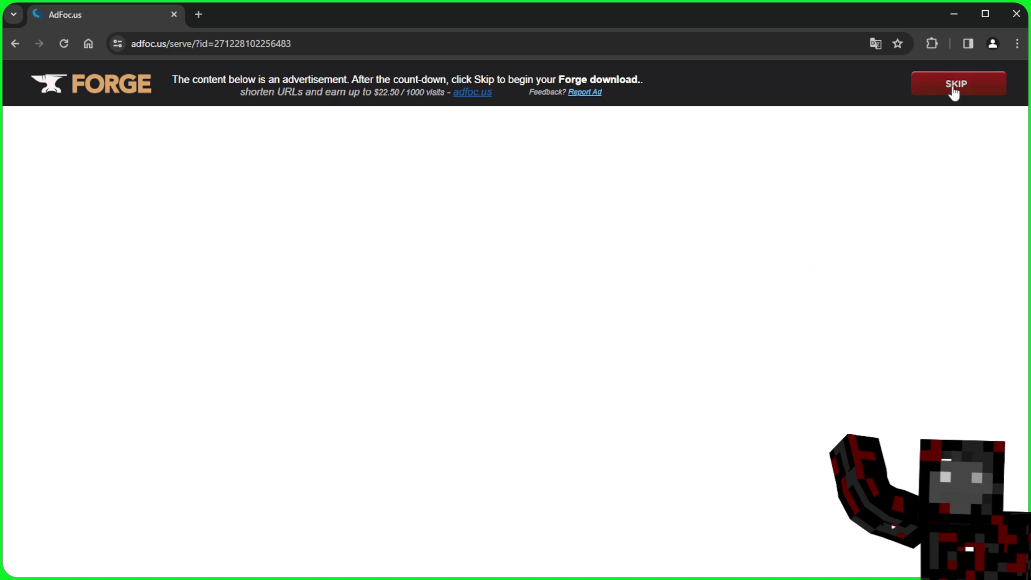
left_click(982, 85)
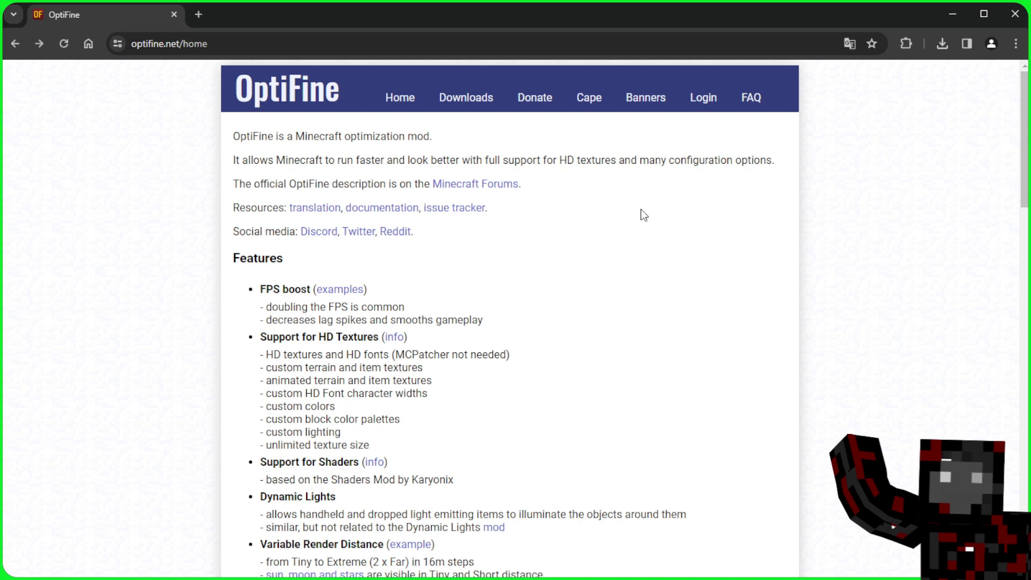
Download the OptiFine 1.20.4 HD U I7 pre4 preview jar from its mirror page.
left_click(464, 103)
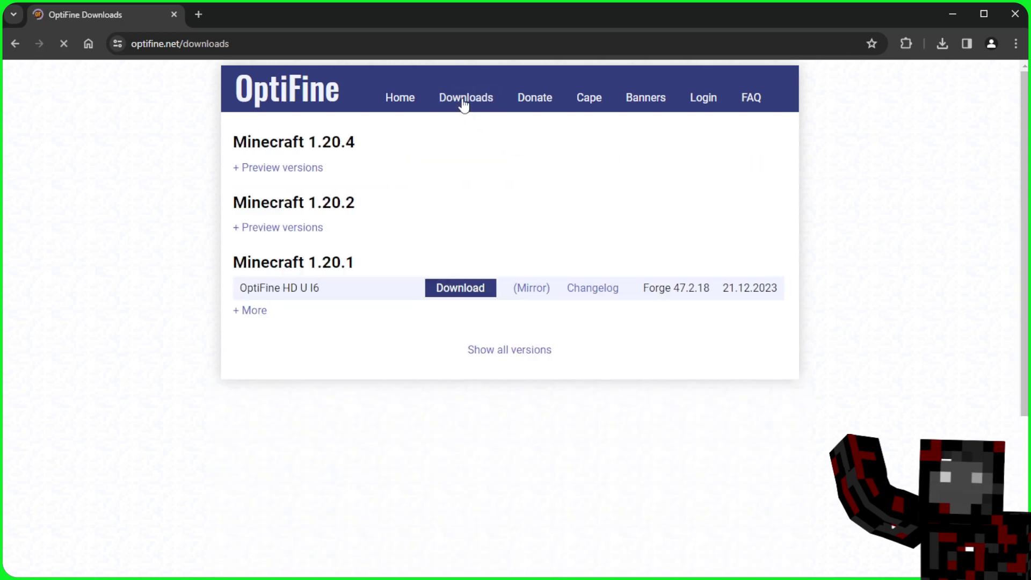
left_click(288, 168)
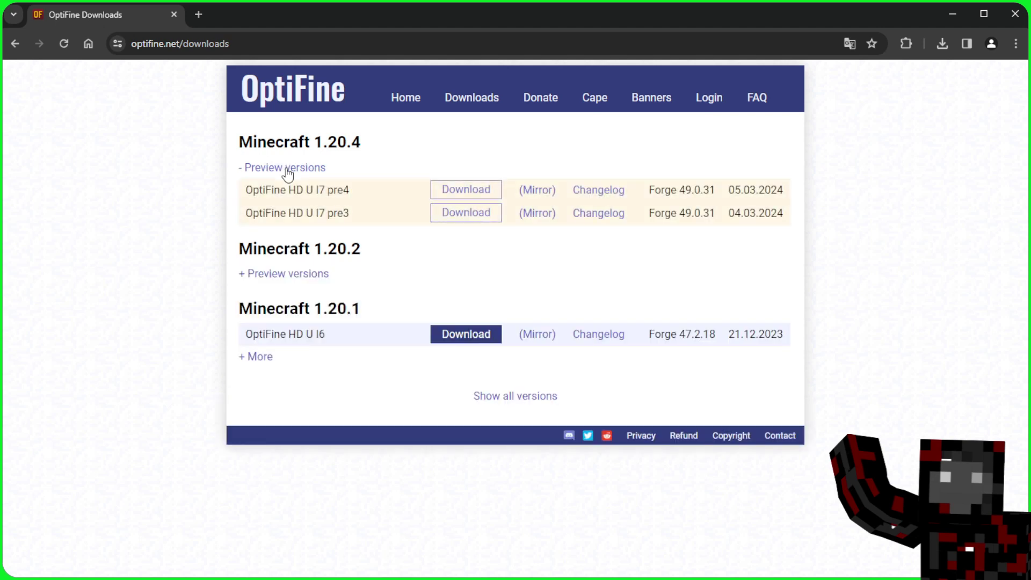
left_click(542, 194)
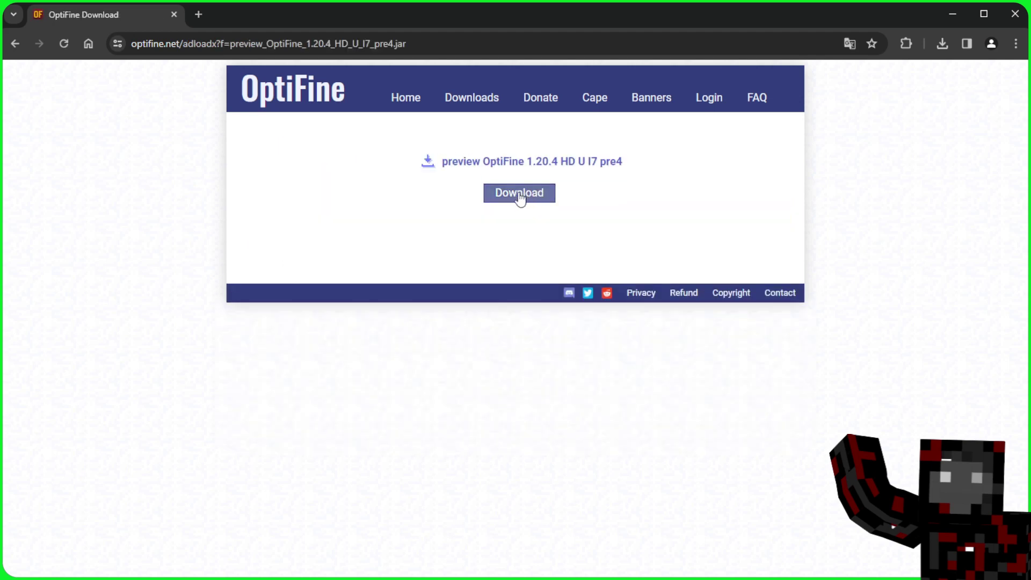
left_click(520, 199)
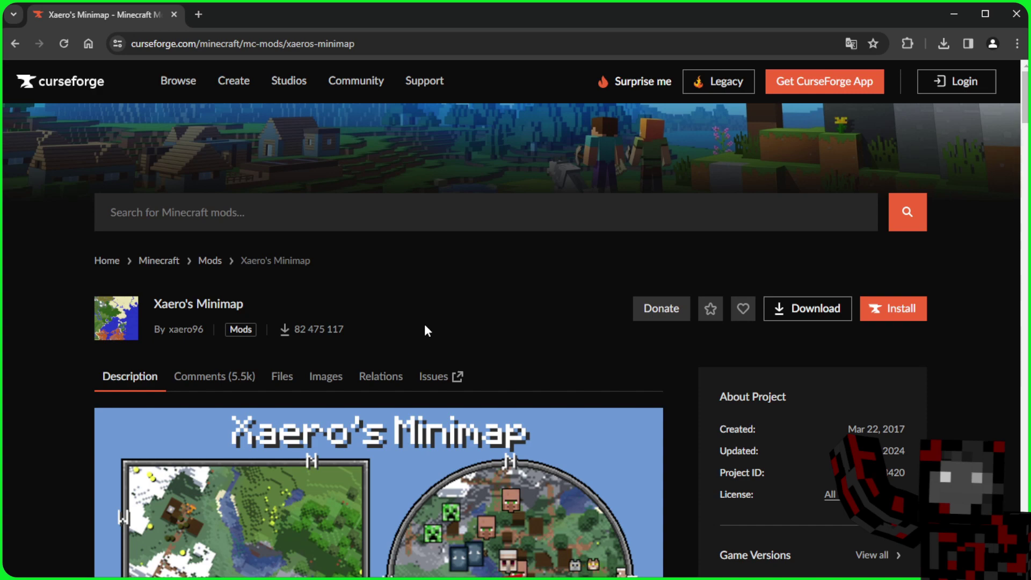
Get Xaero's Minimap v23.9.7 for Forge 1.20.4 from its Files list.
left_click(289, 376)
scroll(288, 379, "down", 4)
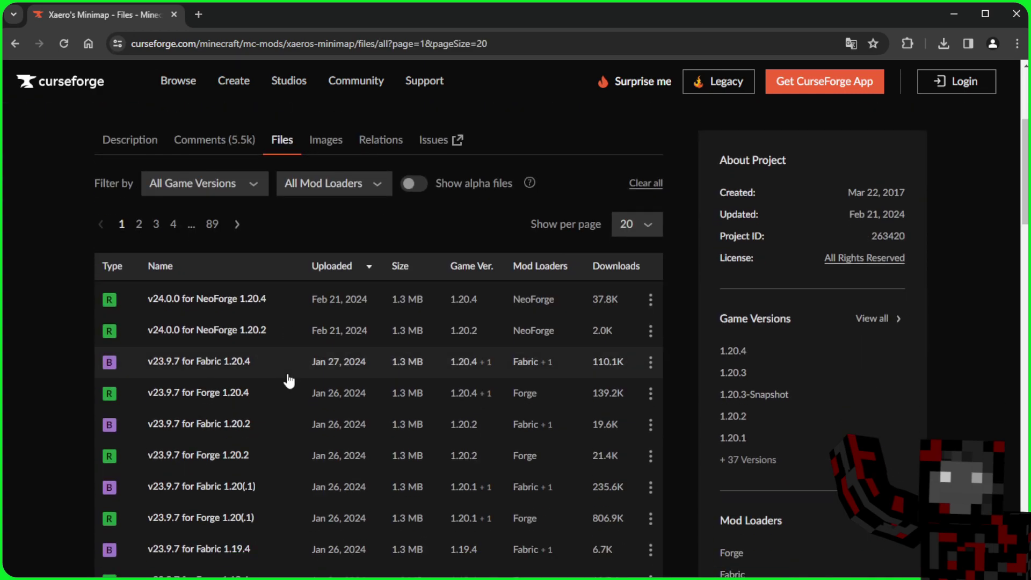
left_click(557, 398)
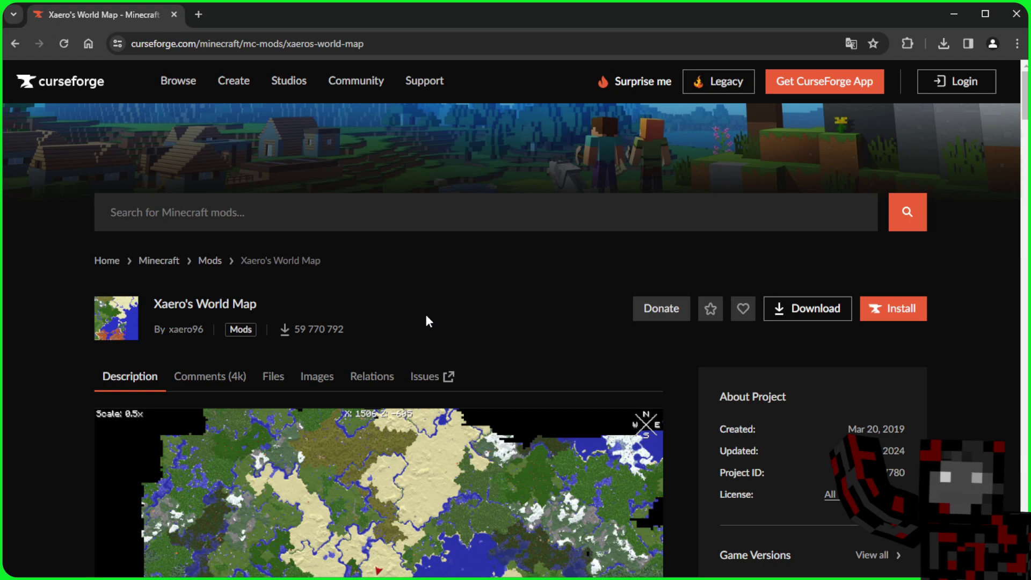
Download Xaero's World Map 1.37.8 for Forge 1.20.4.
left_click(273, 377)
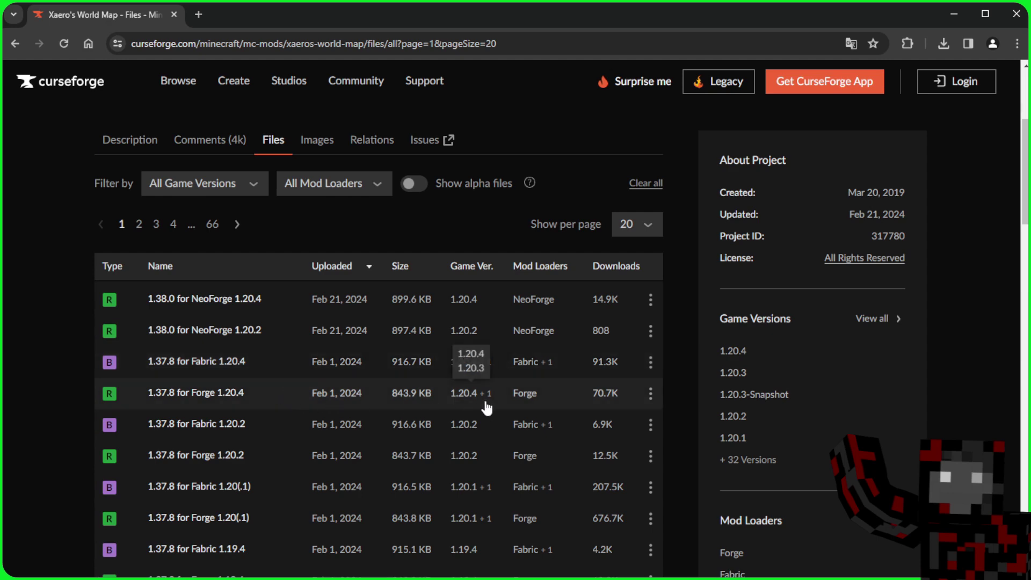
left_click(563, 398)
left_click(570, 221)
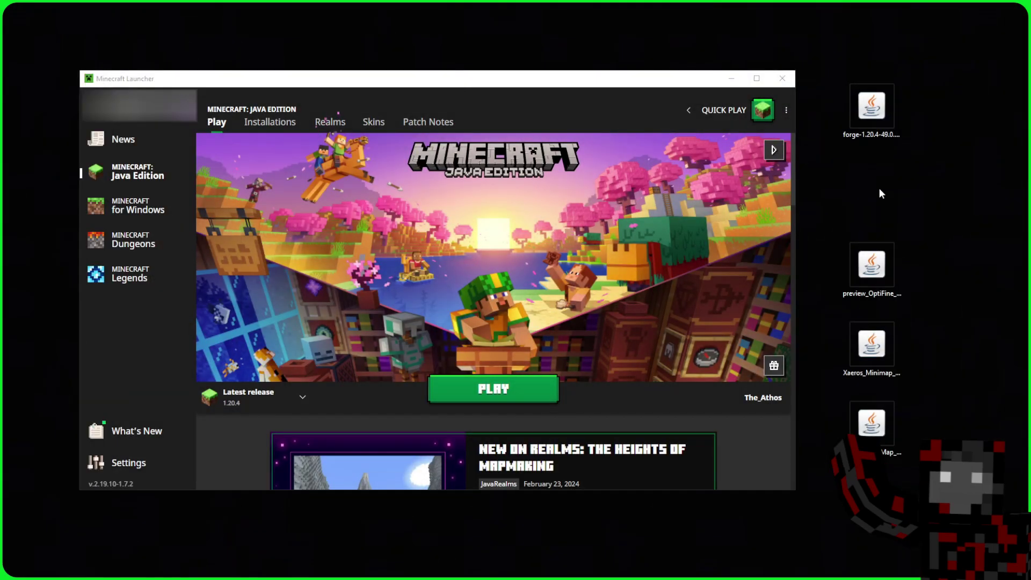
Launch plain Minecraft 1.20.4 from the launcher to its title screen, then close the game.
left_click_drag(930, 104, 845, 430)
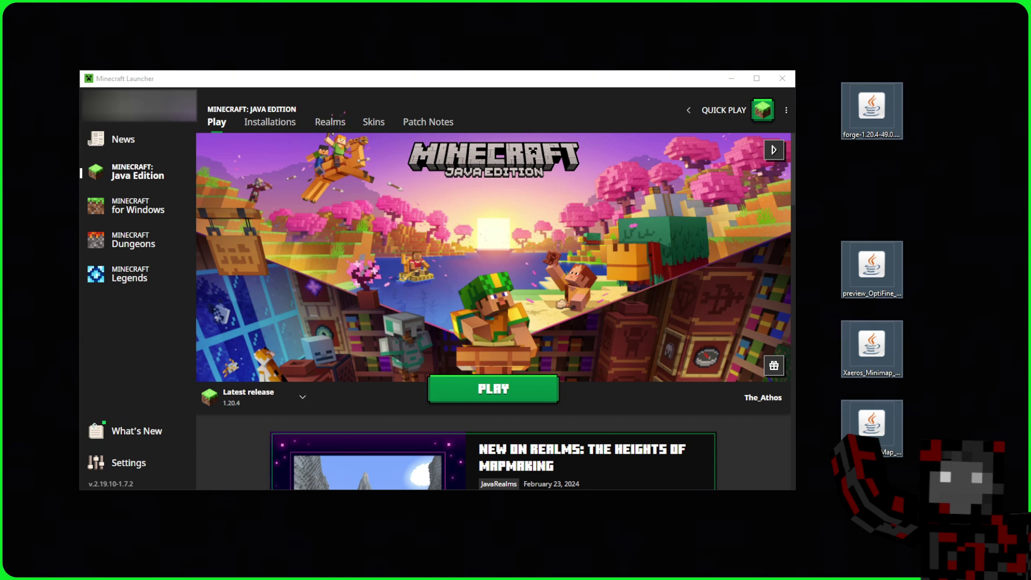
left_click(630, 404)
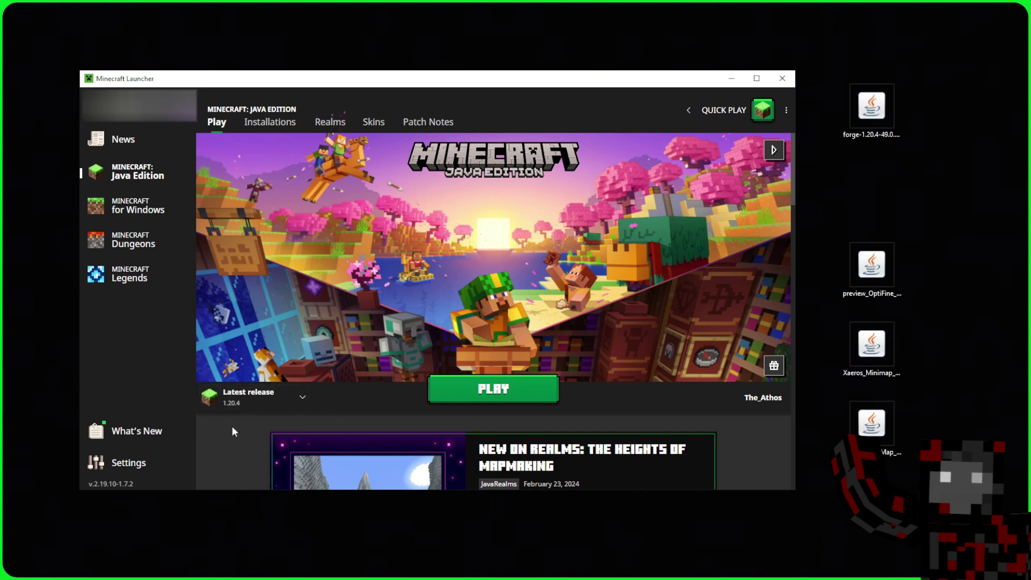
left_click(529, 390)
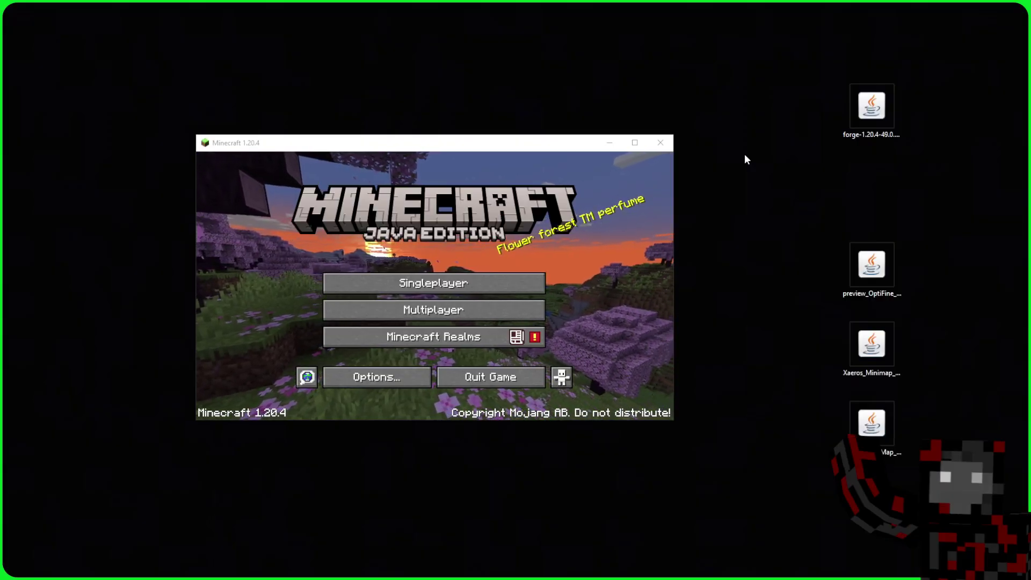
left_click(662, 143)
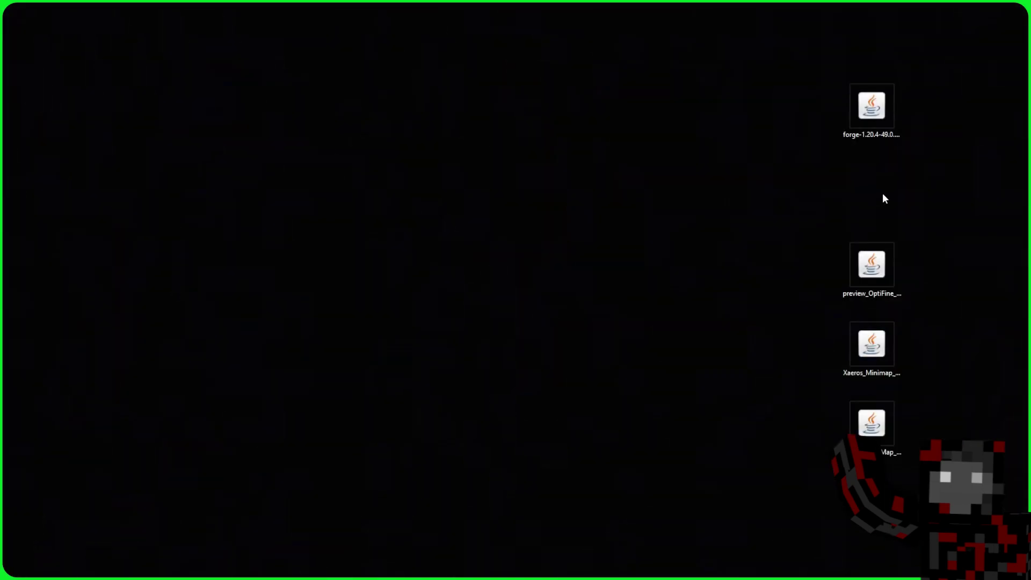
Run the Forge 1.20.4-49.0.31 installer jar and install the client.
double_click(879, 108)
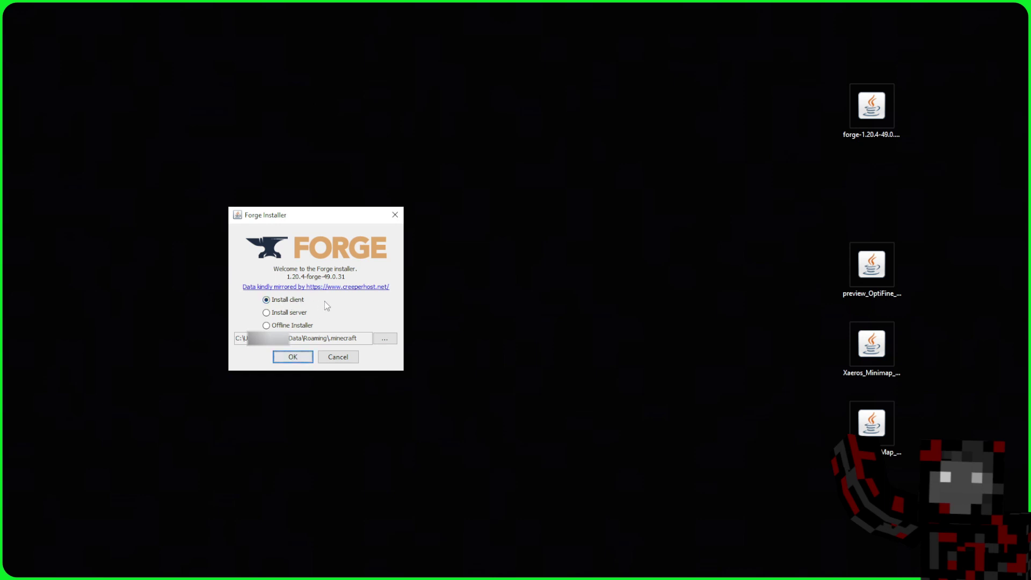
left_click(288, 357)
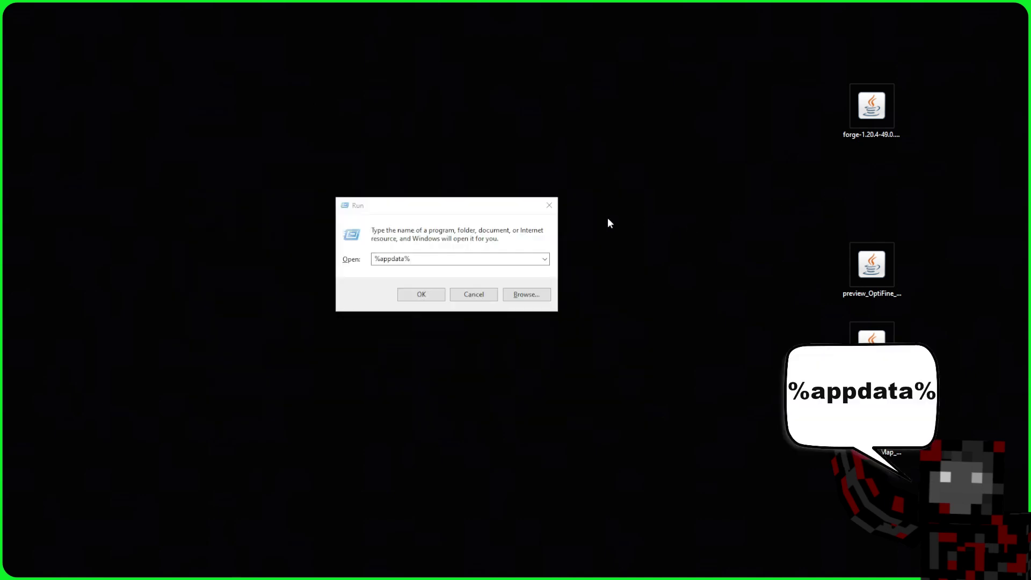
Open %appdata% from the Run dialog and go into the .minecraft folder.
left_click(414, 298)
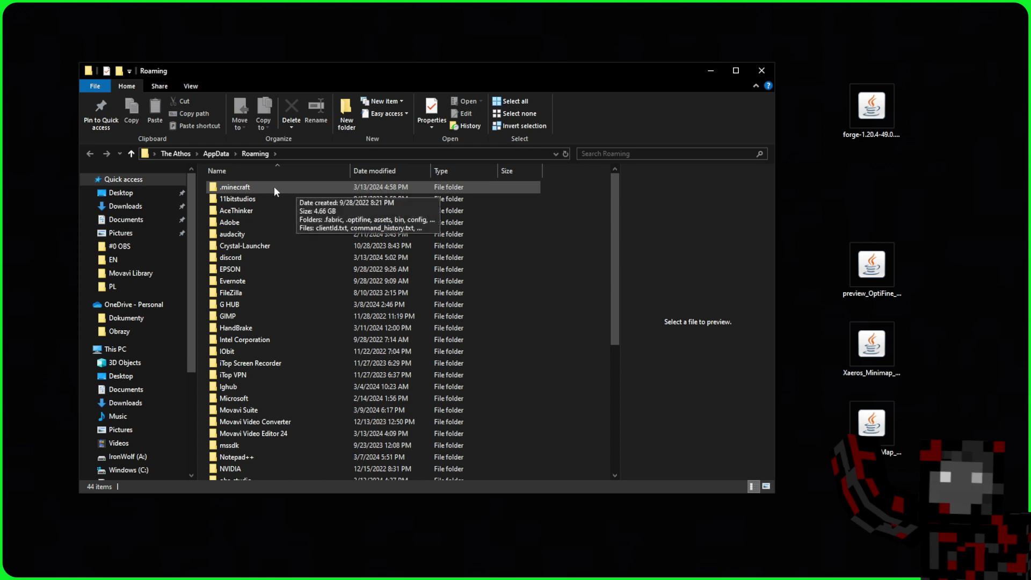
double_click(291, 188)
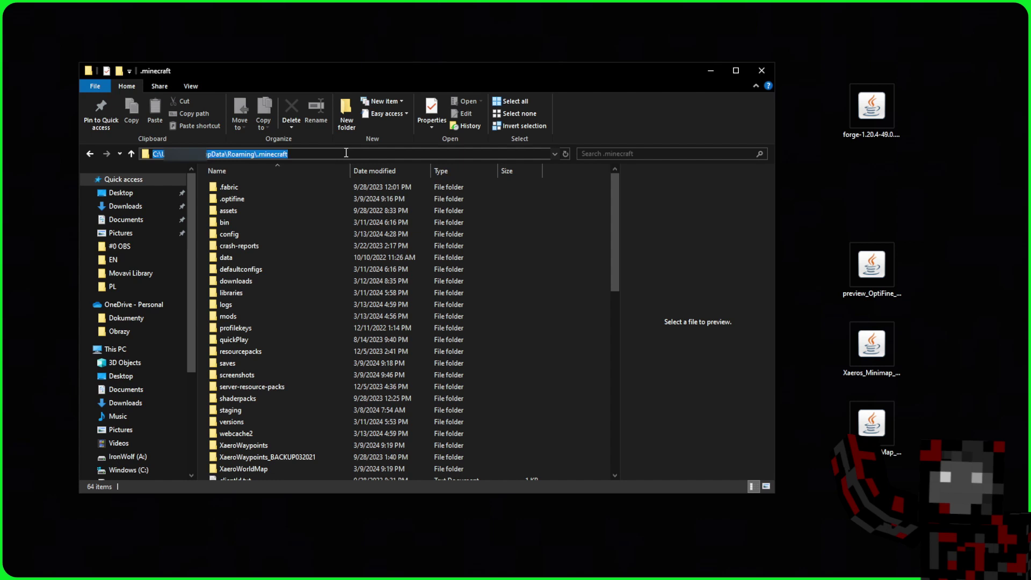
Create a desktop shortcut pointing to the .minecraft folder.
right_click(871, 181)
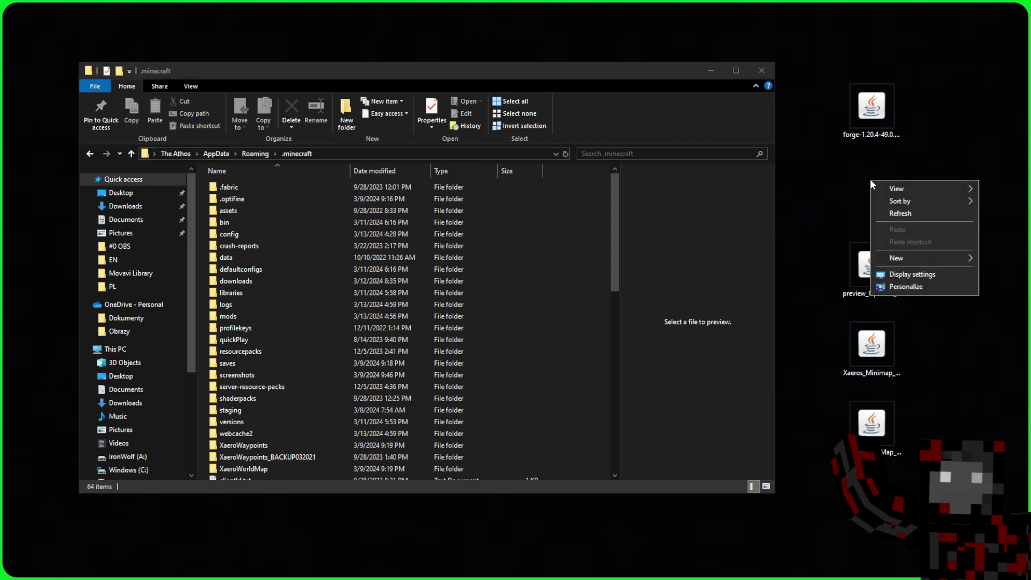
mouse_move(889, 259)
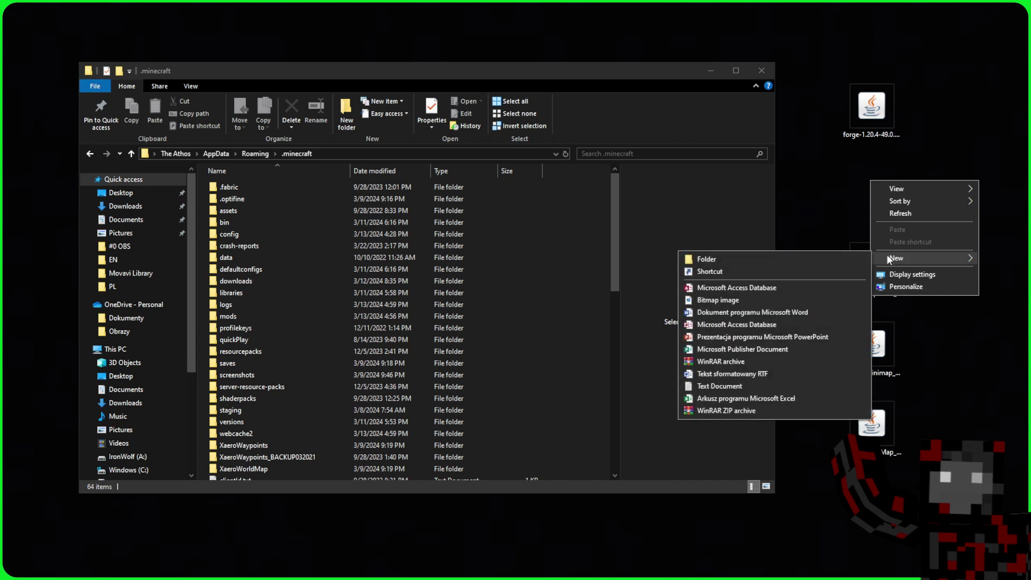
left_click(812, 272)
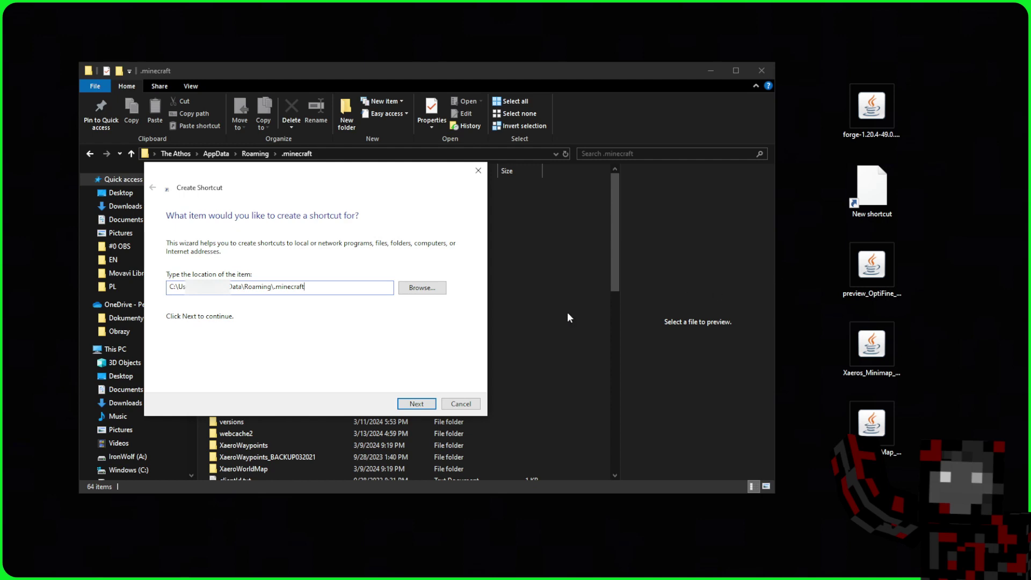
left_click(417, 404)
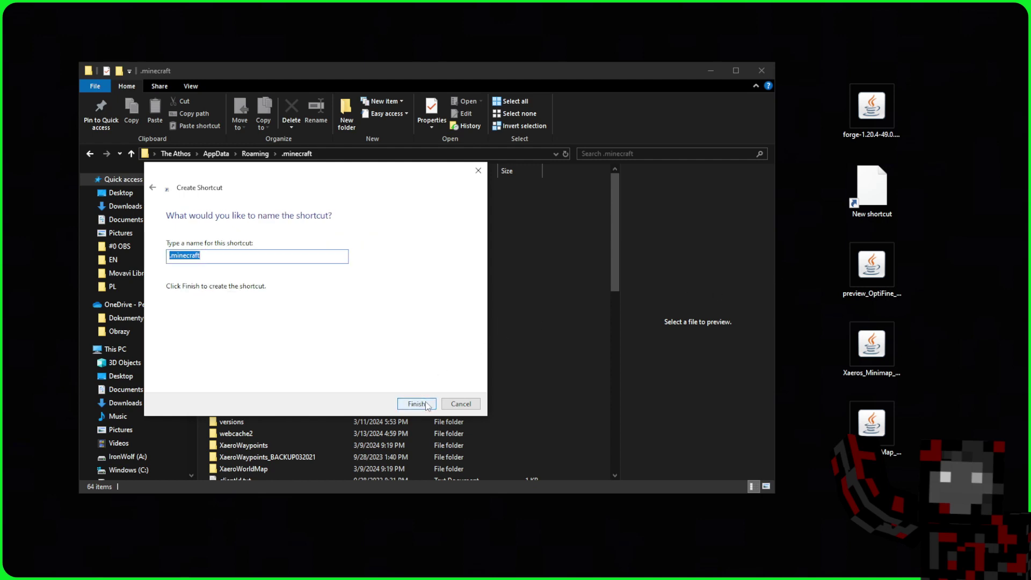
left_click(416, 404)
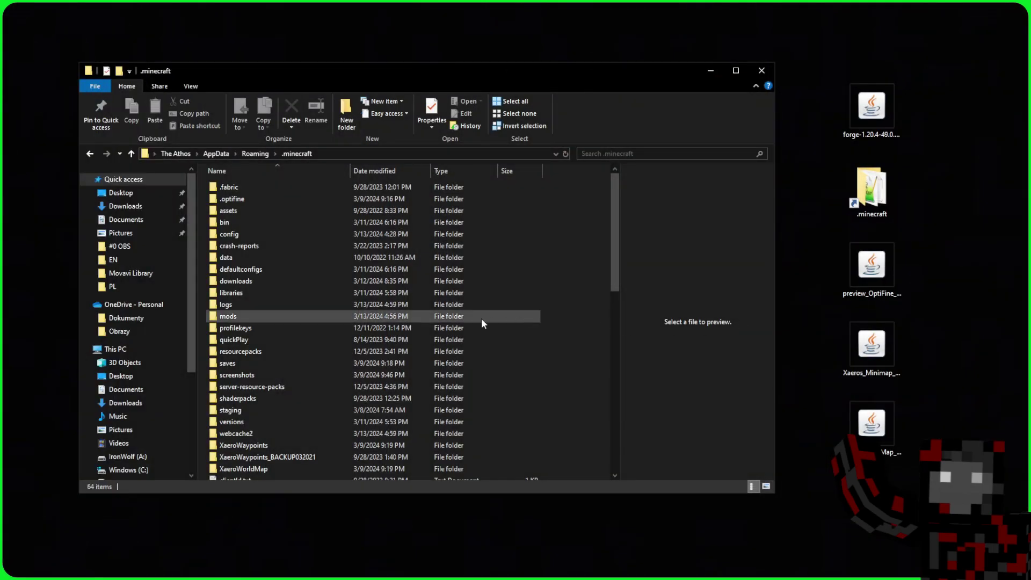
Copy the OptiFine, Minimap and World Map jars into .minecraft\mods and close the window.
double_click(247, 317)
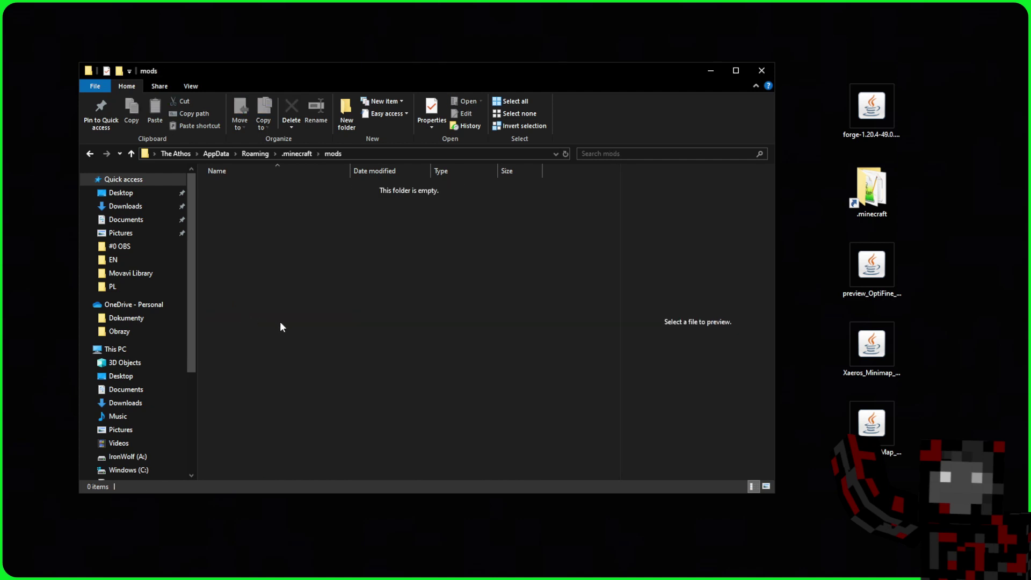
left_click_drag(791, 480, 889, 348)
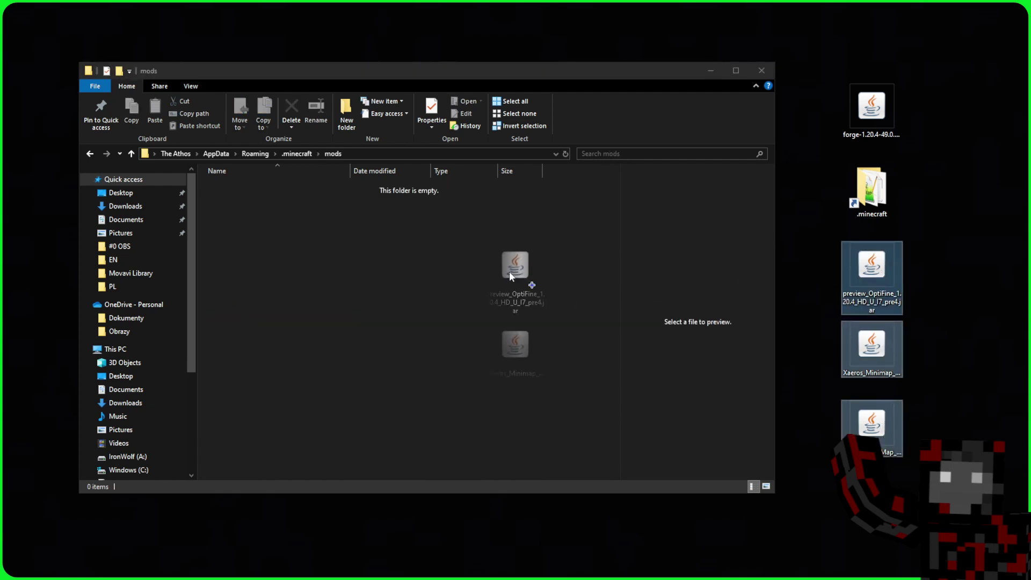
left_click_drag(546, 277, 545, 276)
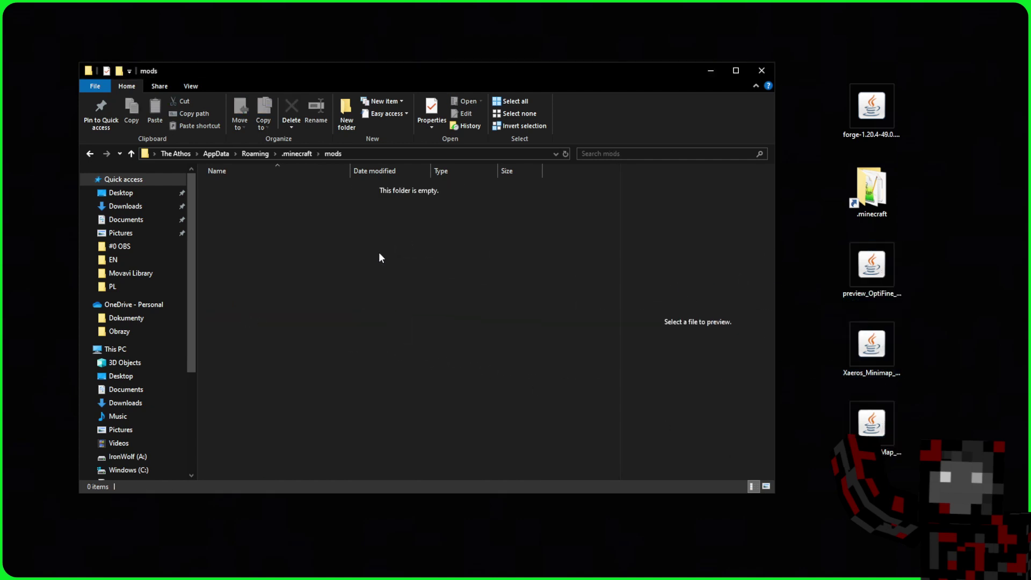
left_click(761, 70)
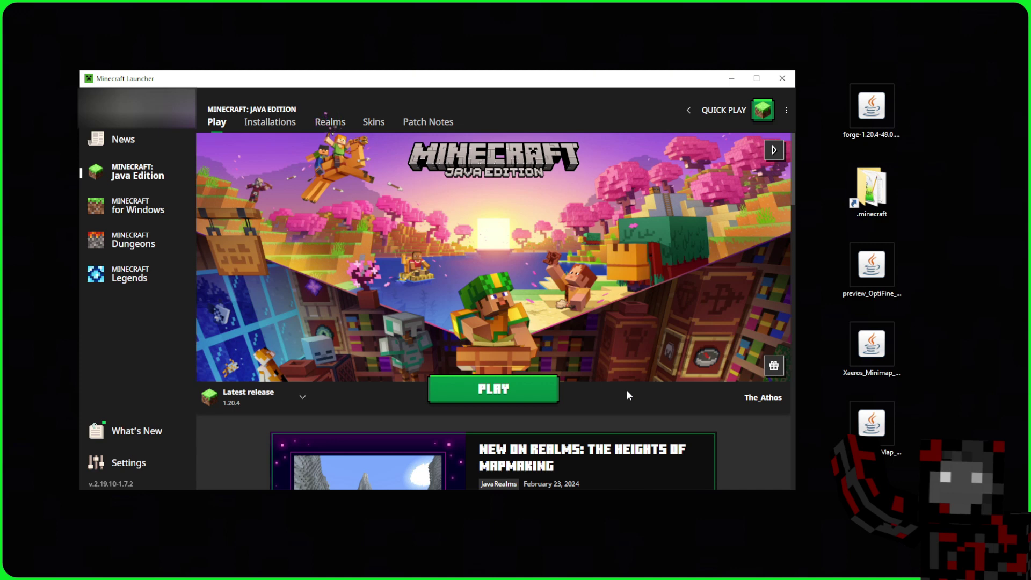
Select forge 1.20.4-forge-49.0.31, press Play, and confirm past the safety warning.
left_click(301, 400)
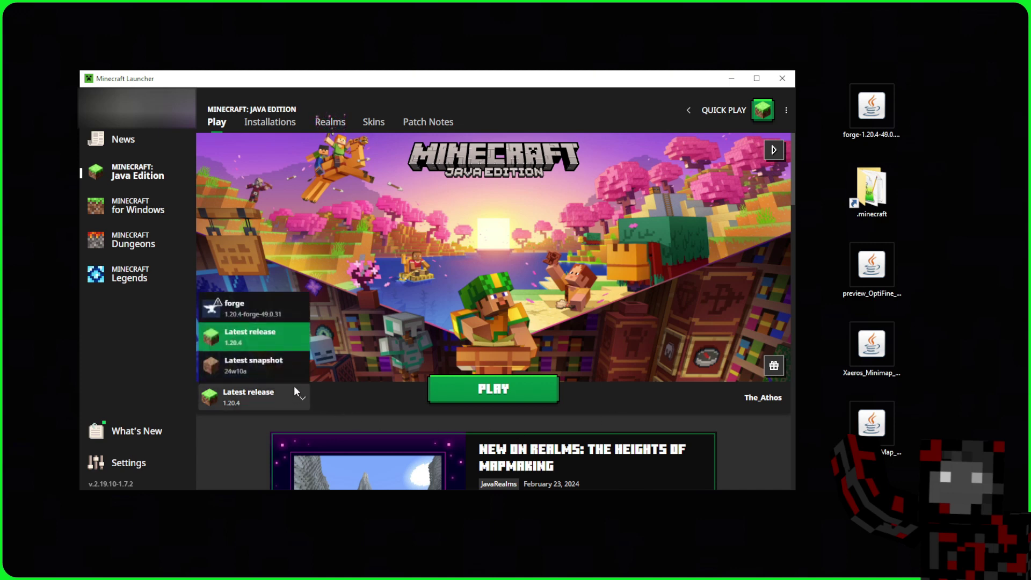
left_click(292, 318)
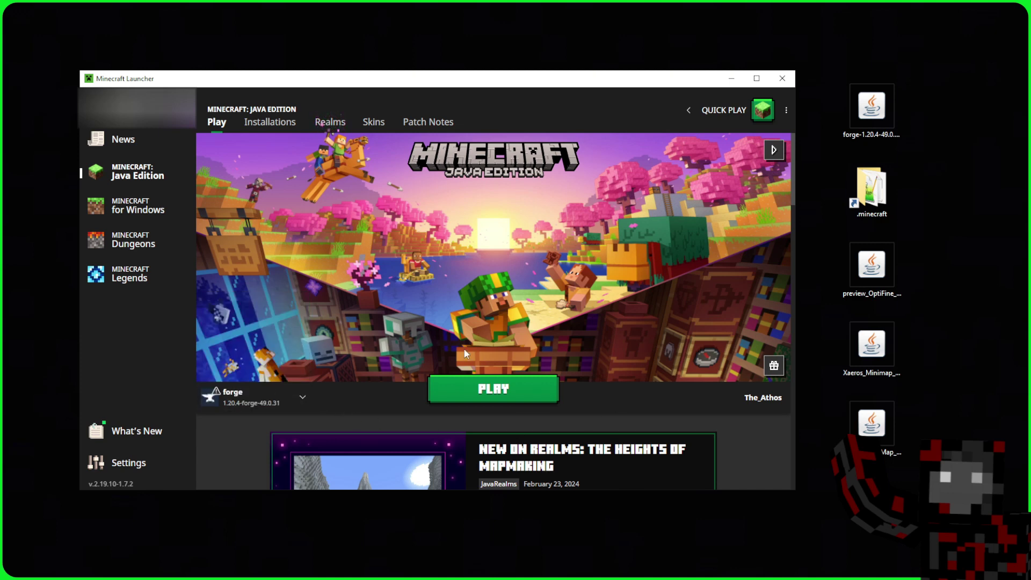
left_click(523, 388)
left_click(560, 350)
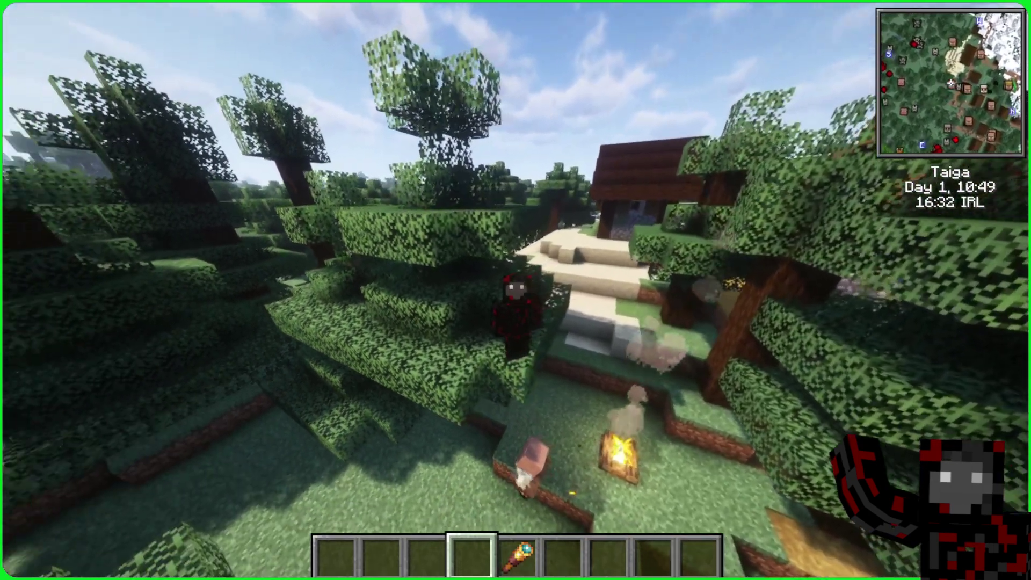
Enlarge and then shrink the minimap, and switch to first-person view.
key("backslash")
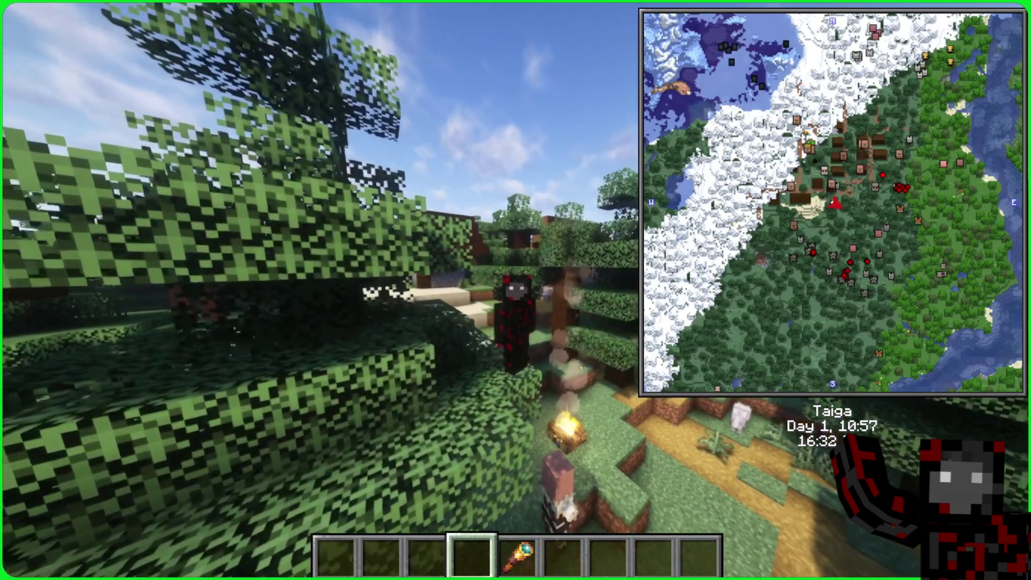
key("backslash")
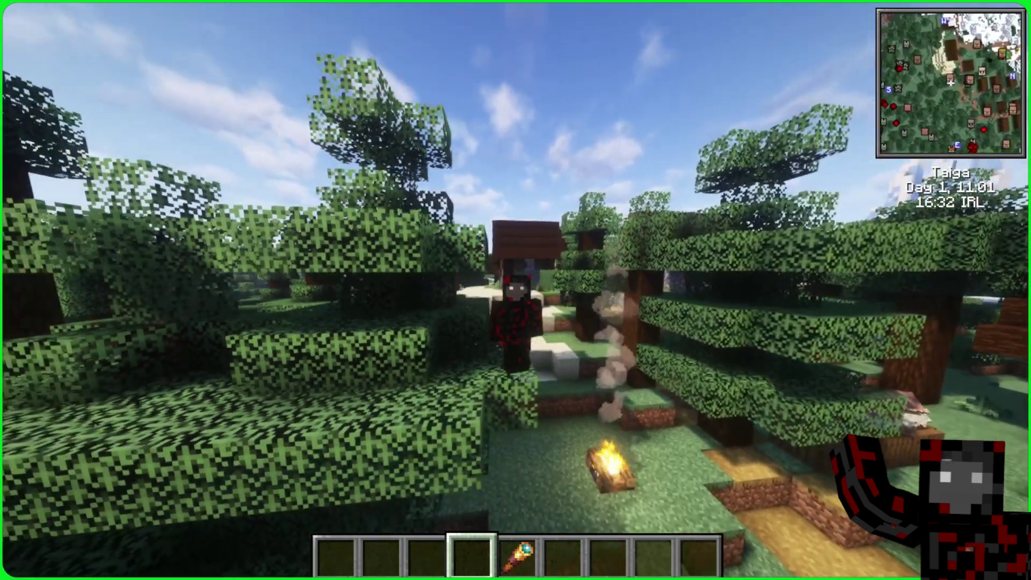
key("F4")
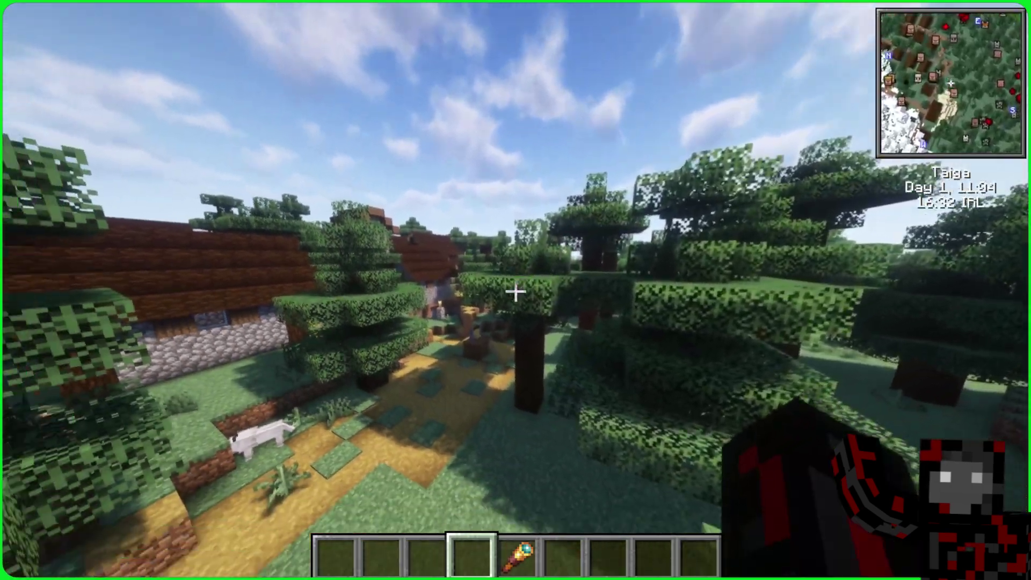
Zoom on the goat with C, use the spyglass, hide the HUD, then pause.
key("c")
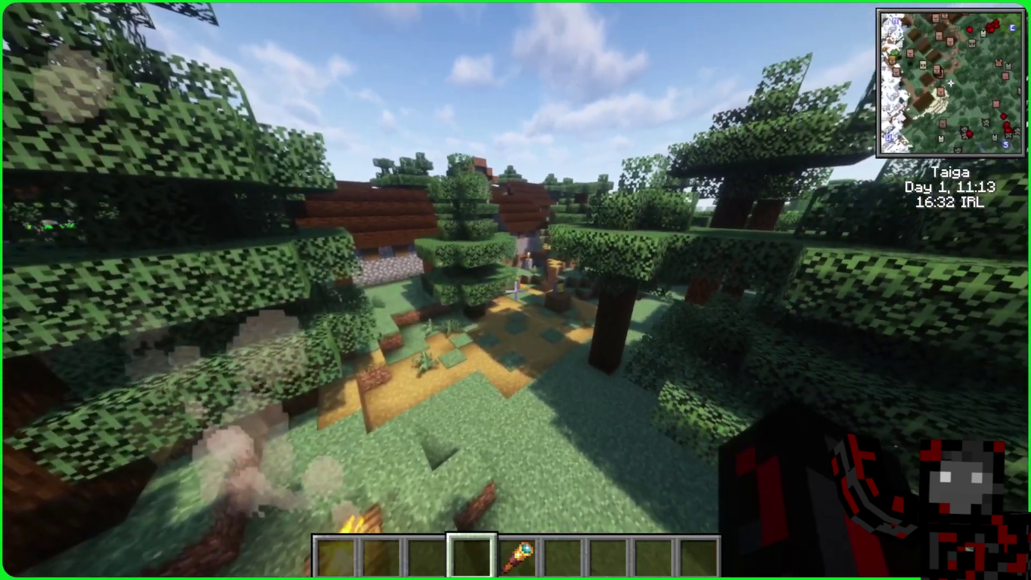
scroll(516, 290, "down", 1)
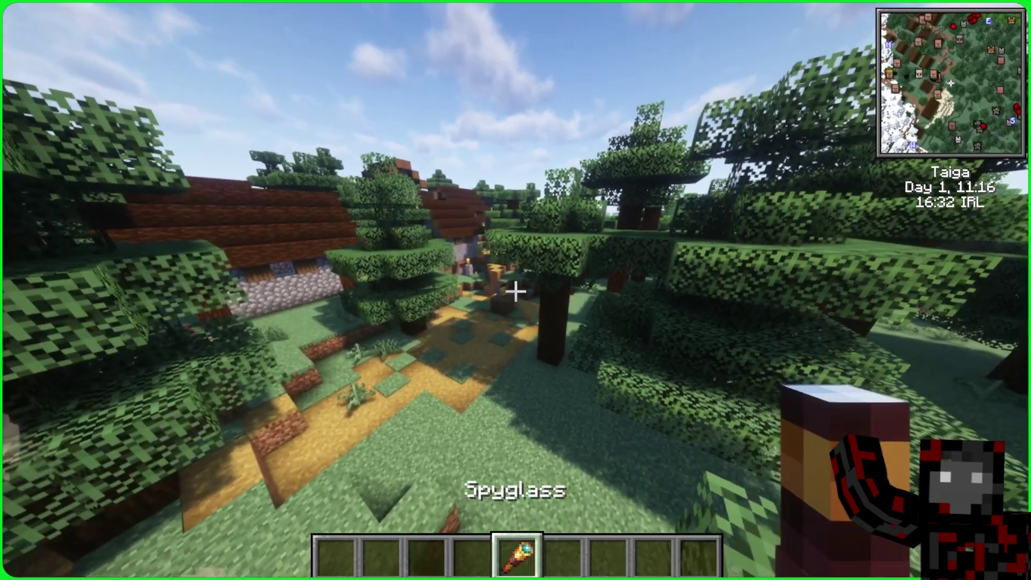
right_click(516, 291)
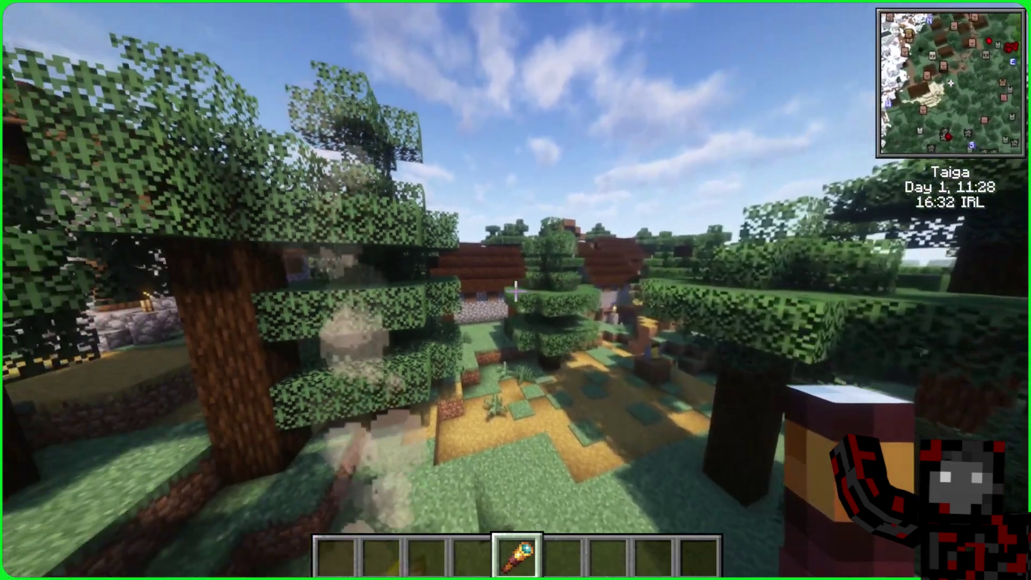
scroll(516, 290, "down", 1)
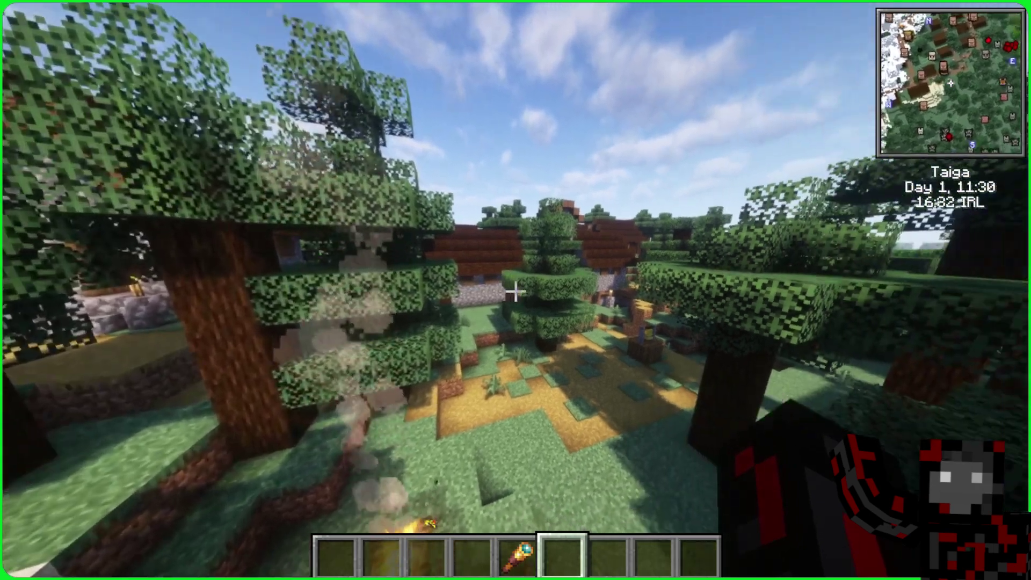
key("F1")
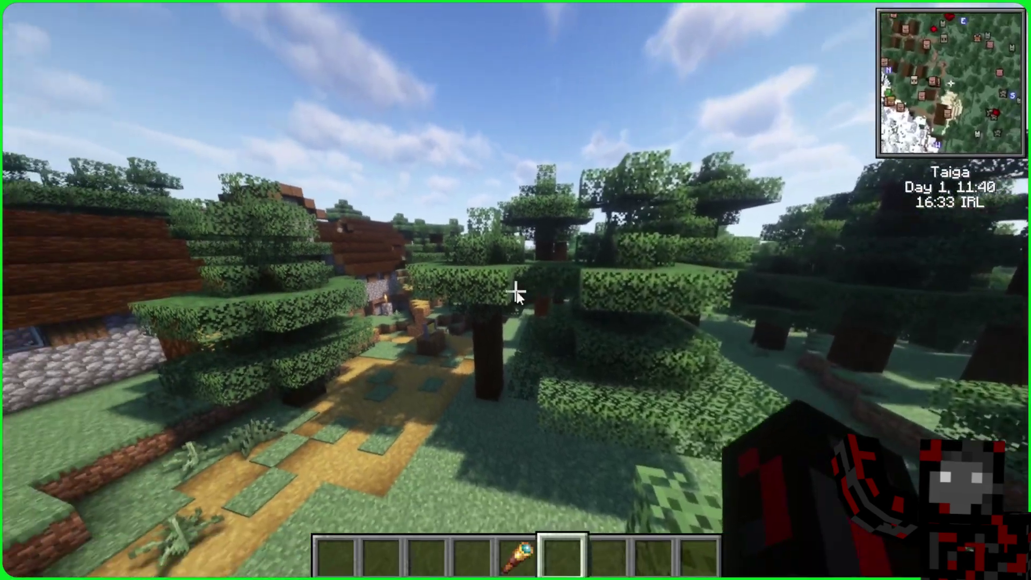
key("Escape")
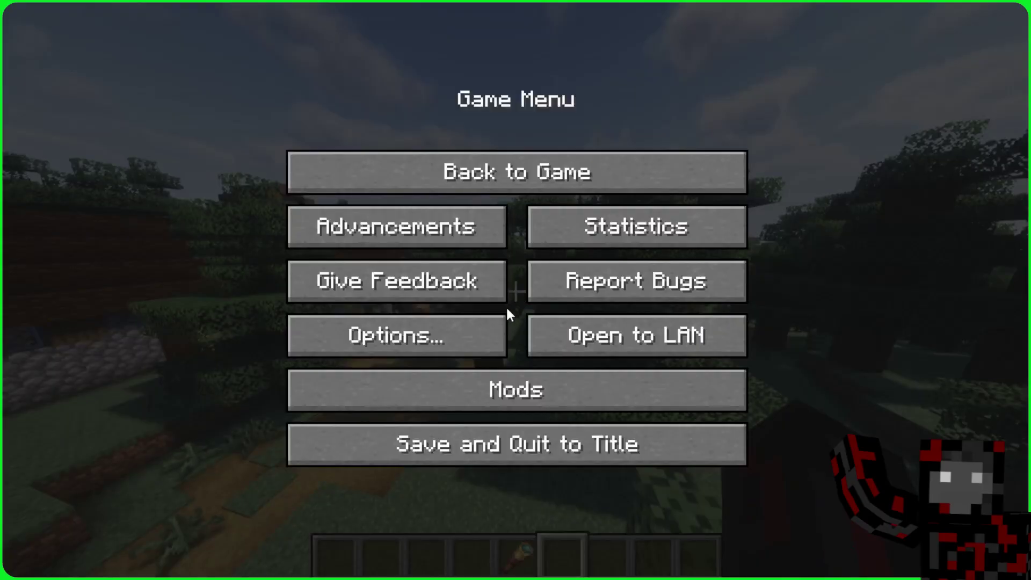
Go through Options and Video Settings to the OptiFine Shaders menu.
left_click(502, 335)
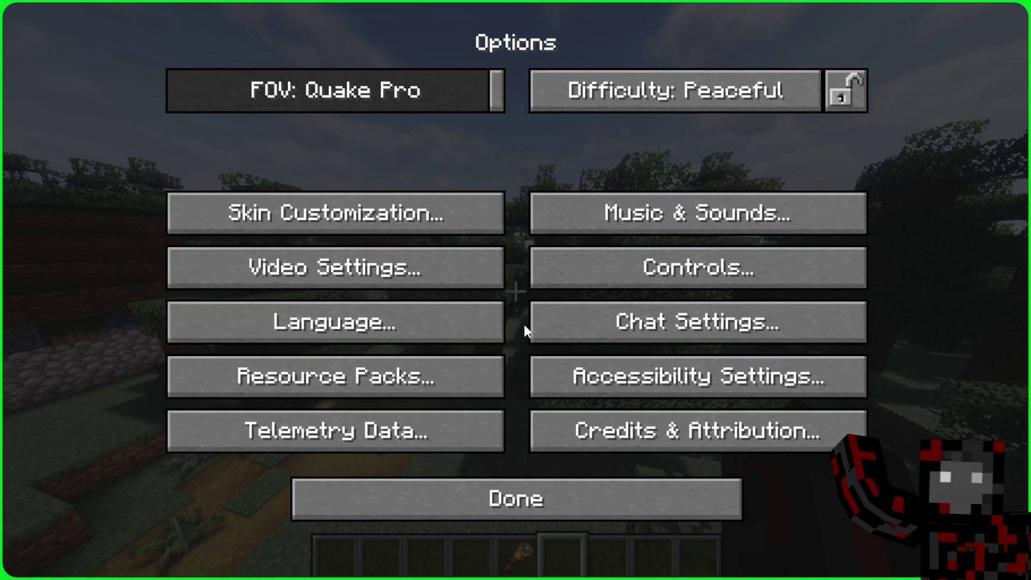
left_click(479, 275)
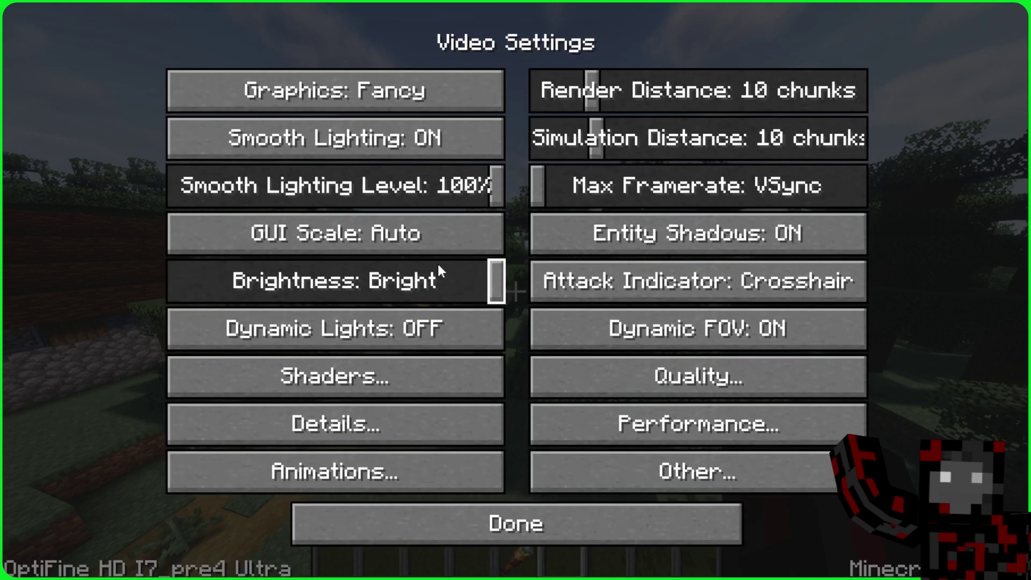
left_click(475, 370)
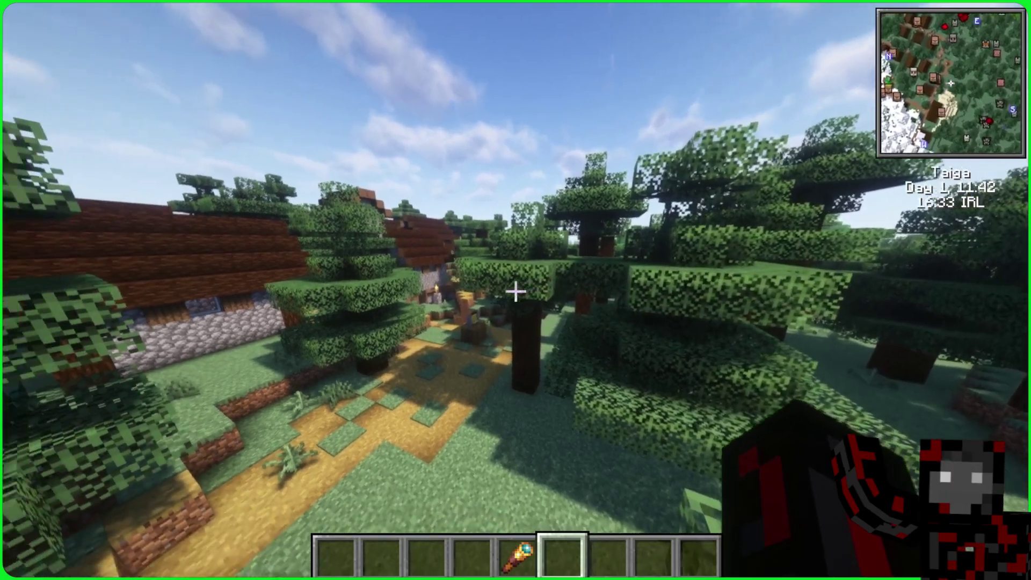
Browse and pan the full world map, cancel a new waypoint, then open Minimap Settings.
key("m")
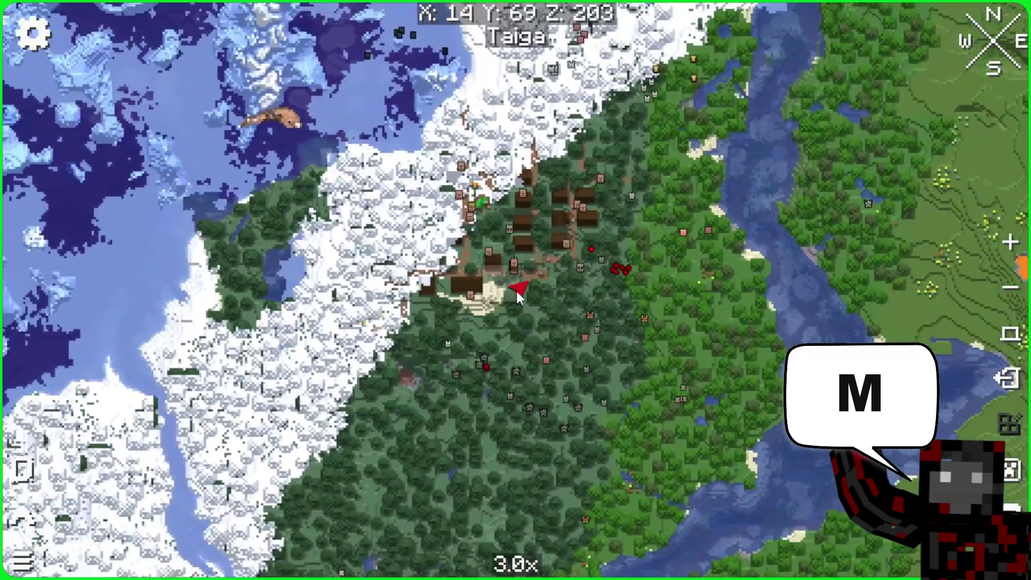
scroll(518, 296, "down", 4)
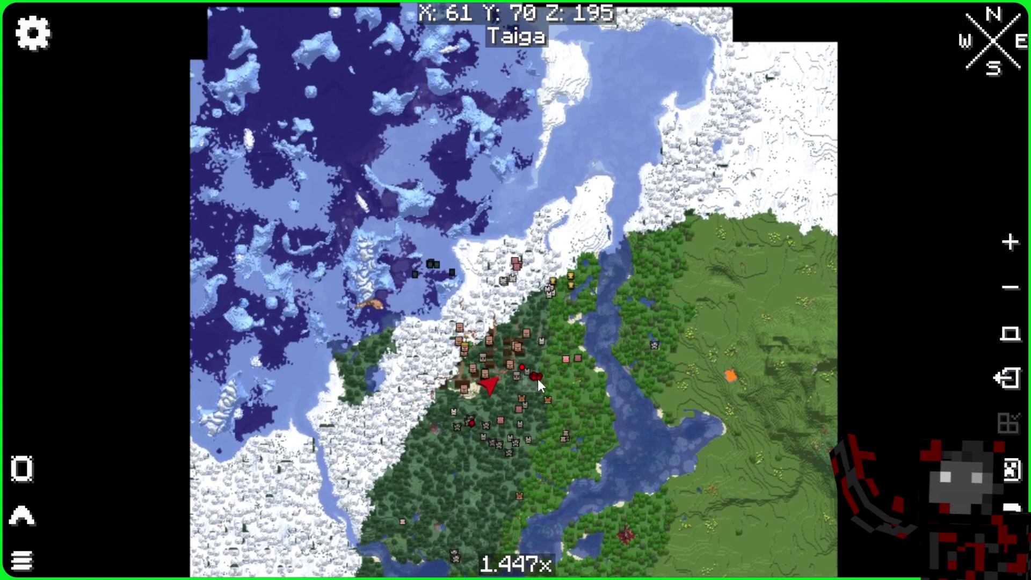
left_click_drag(537, 378, 532, 256)
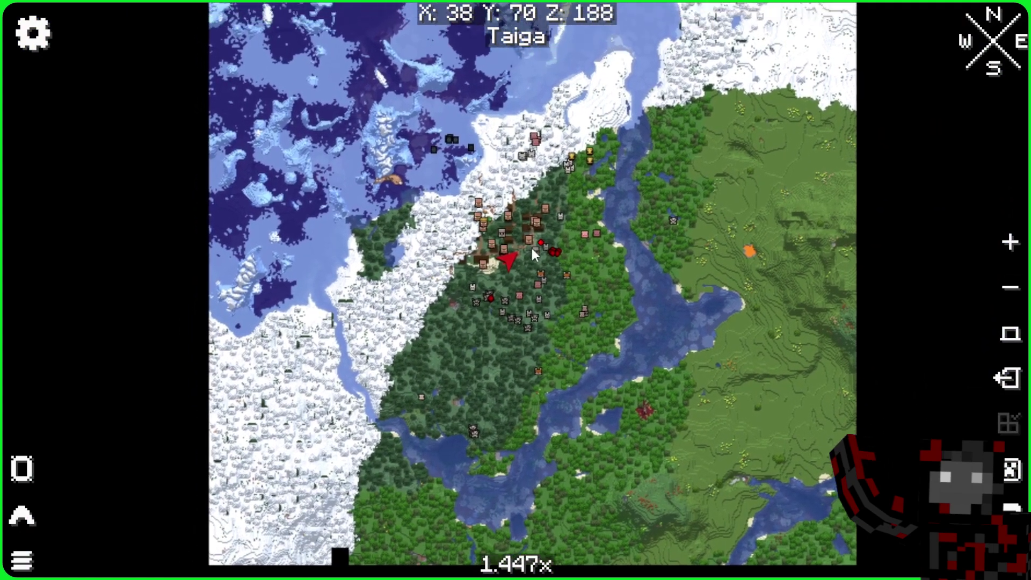
key("b")
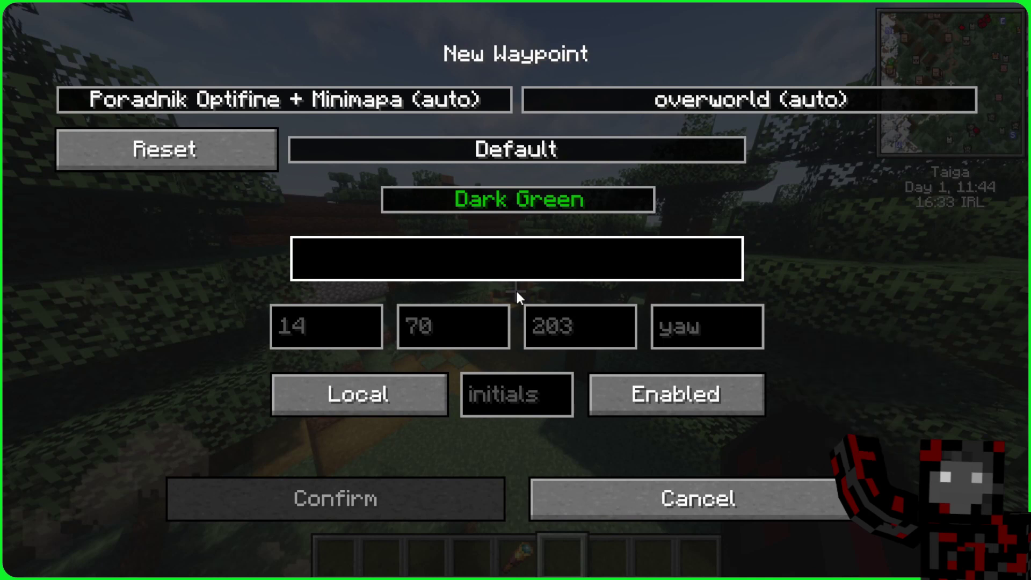
key("Escape")
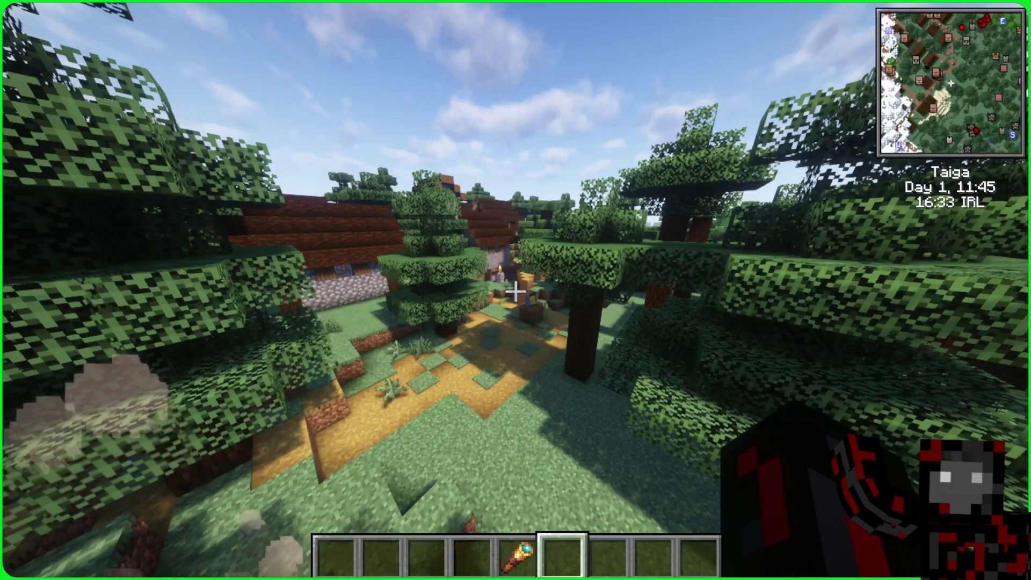
key("y")
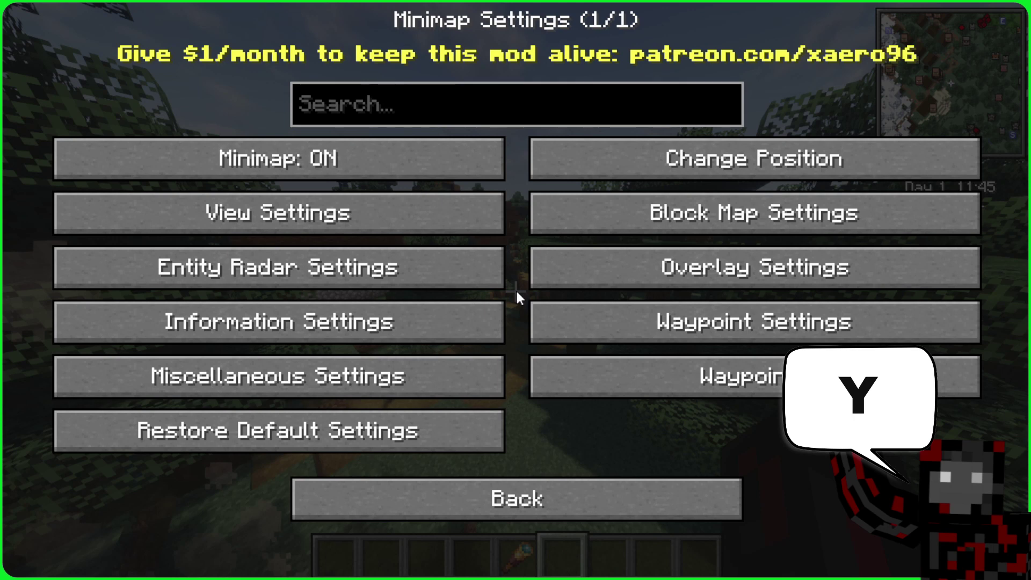